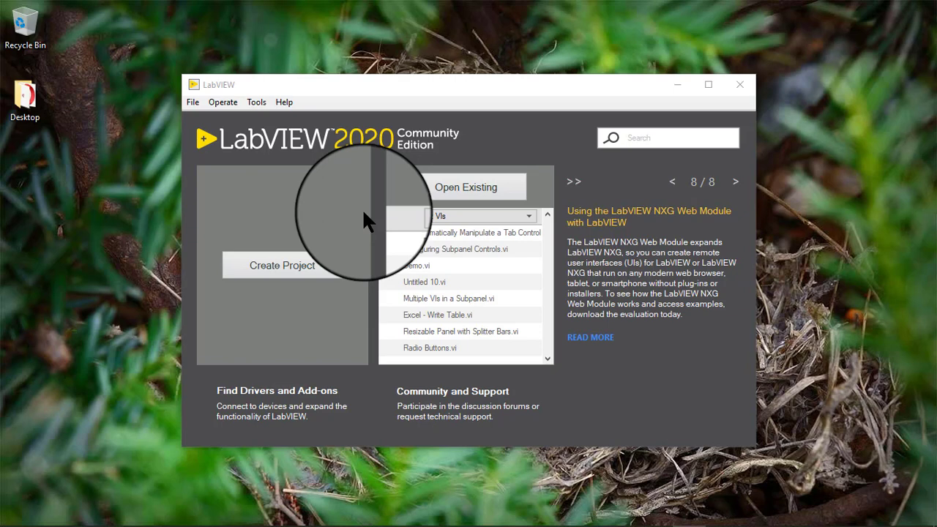
Step: Create a new blank VI, Untitled 8, from the Getting Started window
left_click(420, 85)
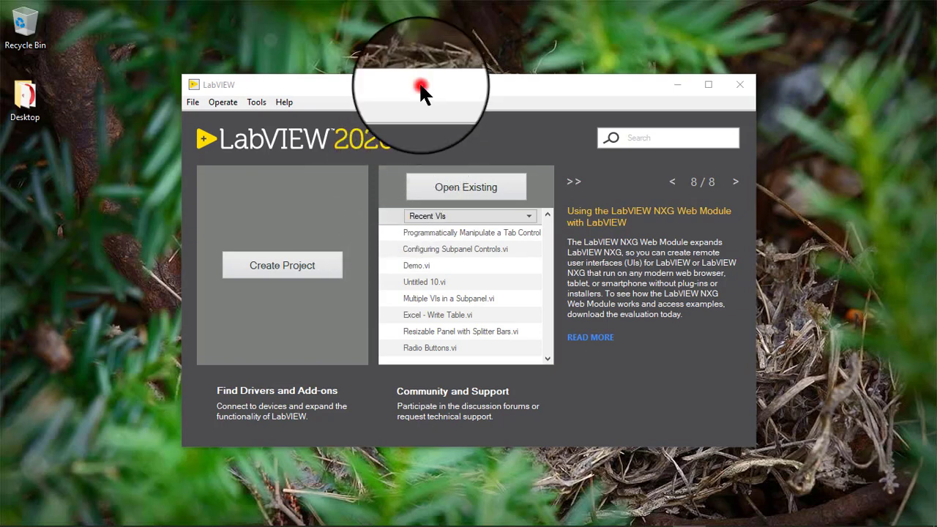
key("ctrl+n")
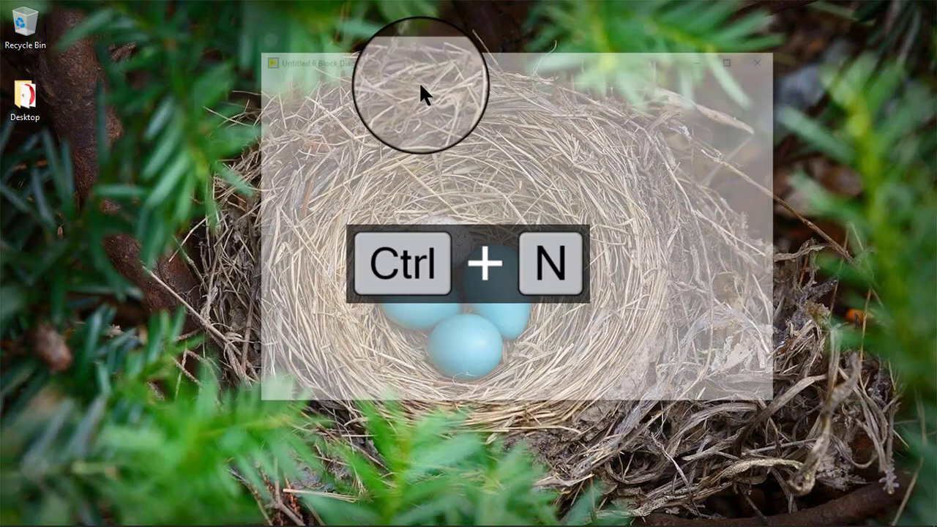
Step: Place a DAQmx Physical Channel control from I/O > DAQmx Name Controls on the front panel
right_click(401, 140)
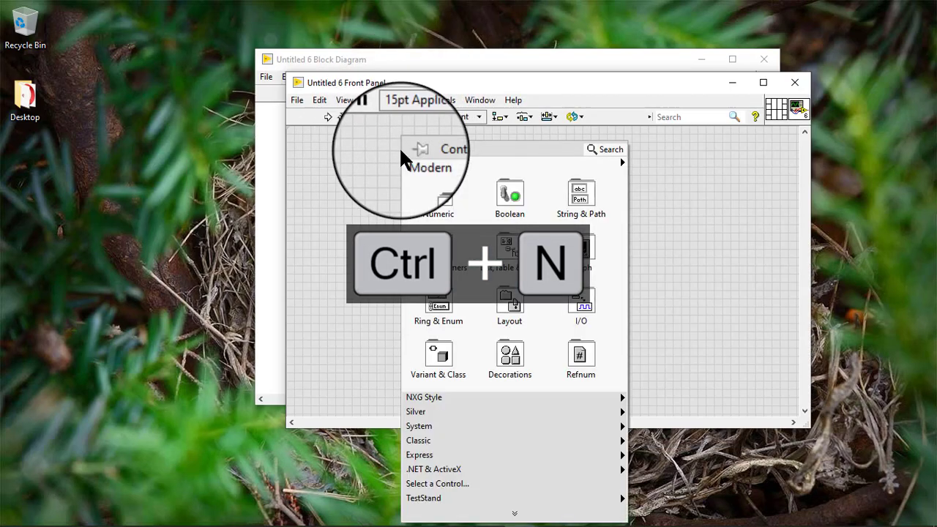
mouse_move(582, 304)
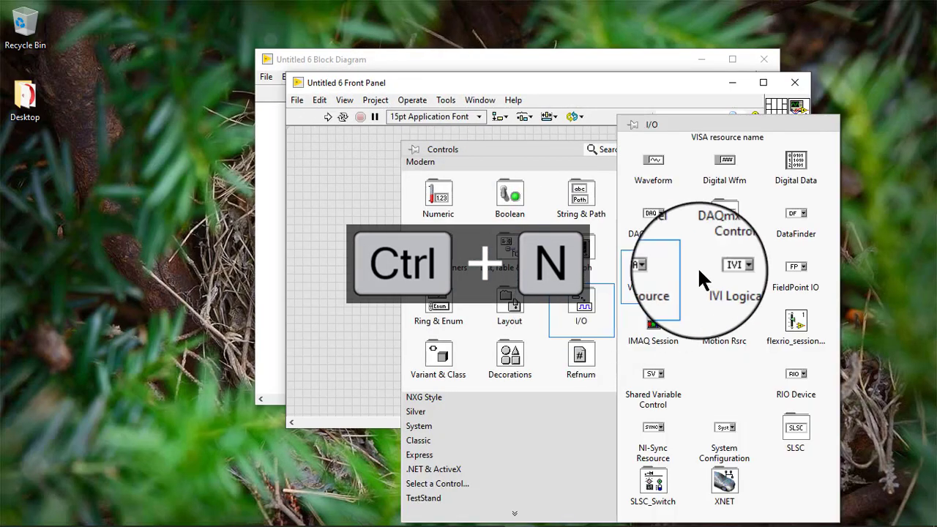
mouse_move(723, 218)
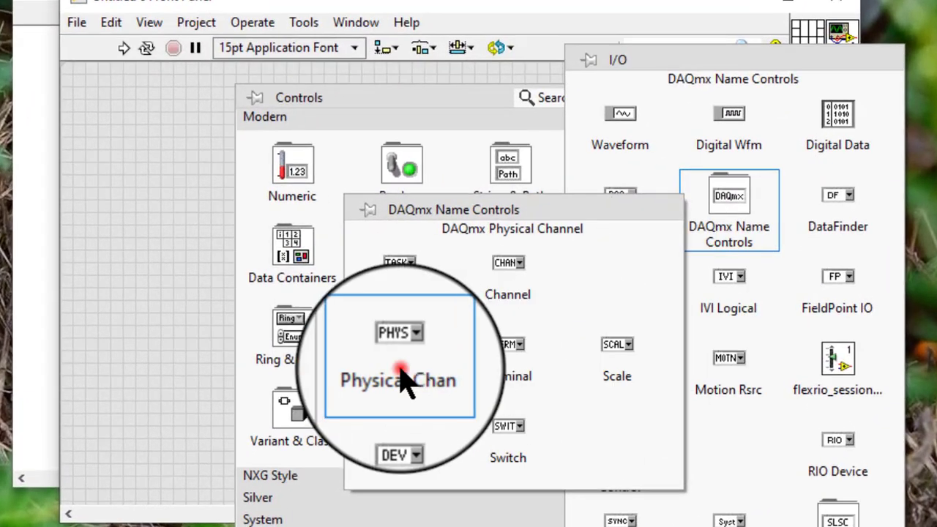
left_click(521, 308)
left_click(253, 162)
left_click(295, 154)
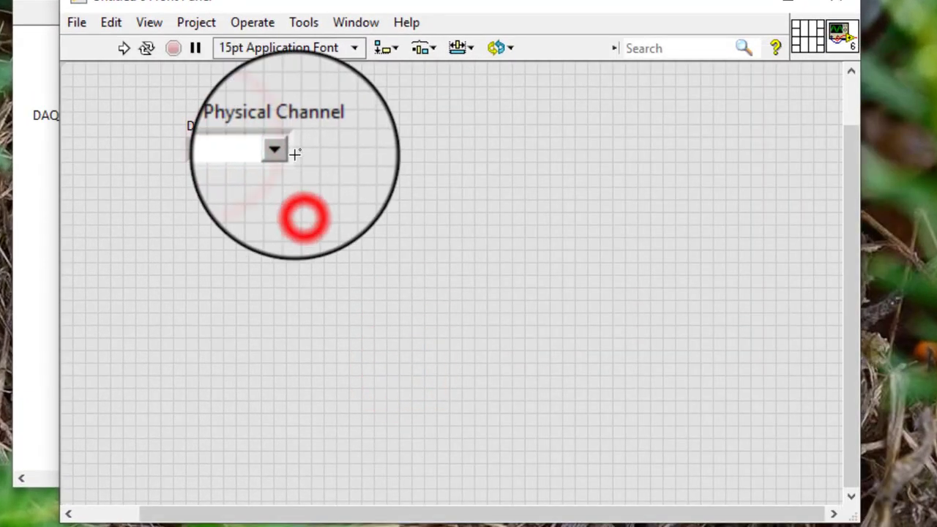
Step: Make the channel control wider and taller and show its NI-9213 channel list
left_click_drag(295, 156, 598, 157)
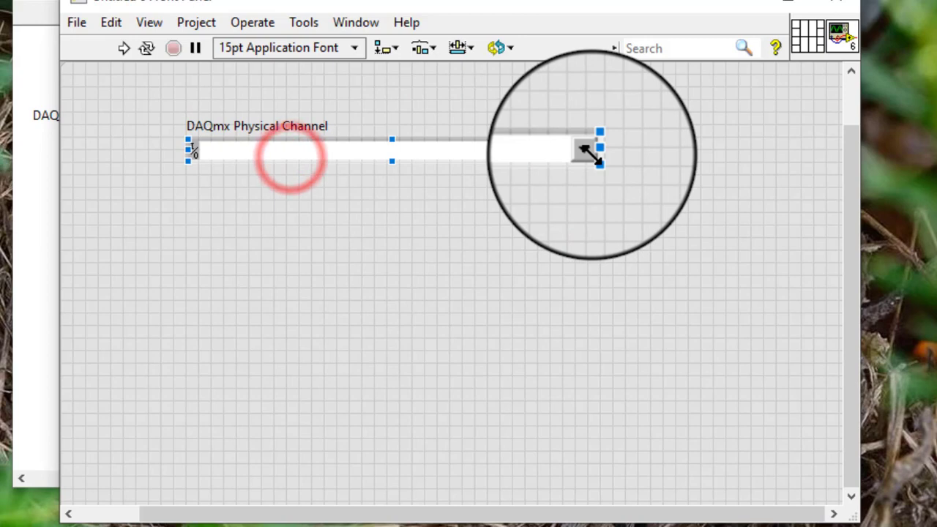
left_click_drag(392, 162, 391, 208)
left_click(583, 189)
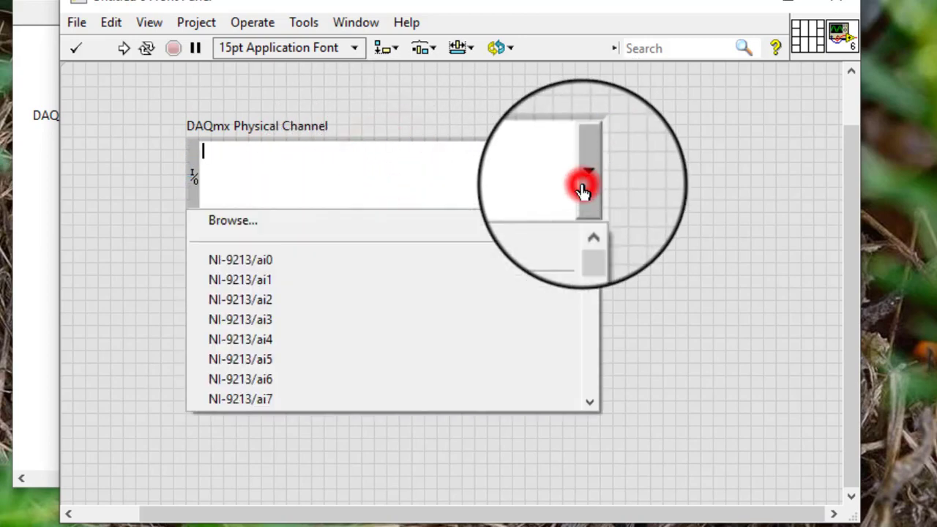
Step: Accept the current name filtering and enter the free text 'Arbitrary string allowed' in the control
right_click(471, 183)
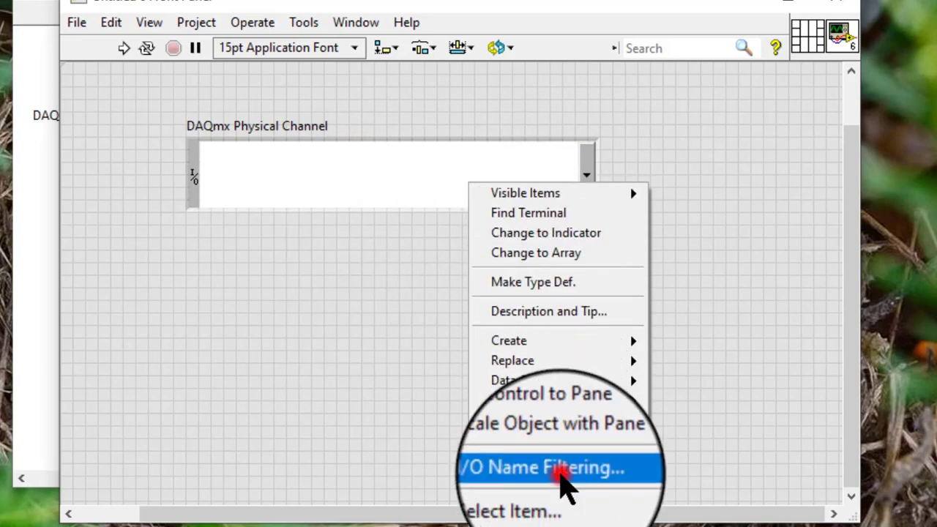
left_click(560, 471)
left_click_drag(411, 134, 479, 99)
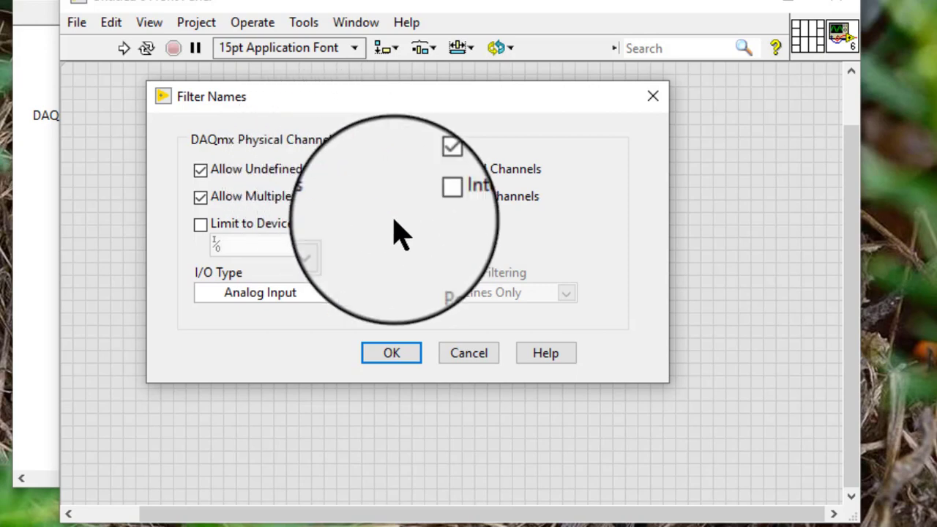
left_click(402, 353)
left_click(355, 181)
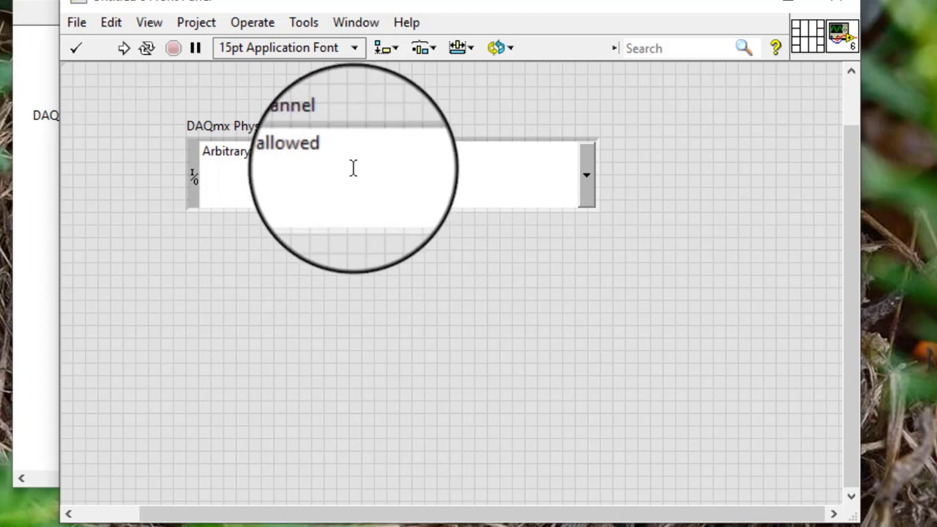
left_click(374, 257)
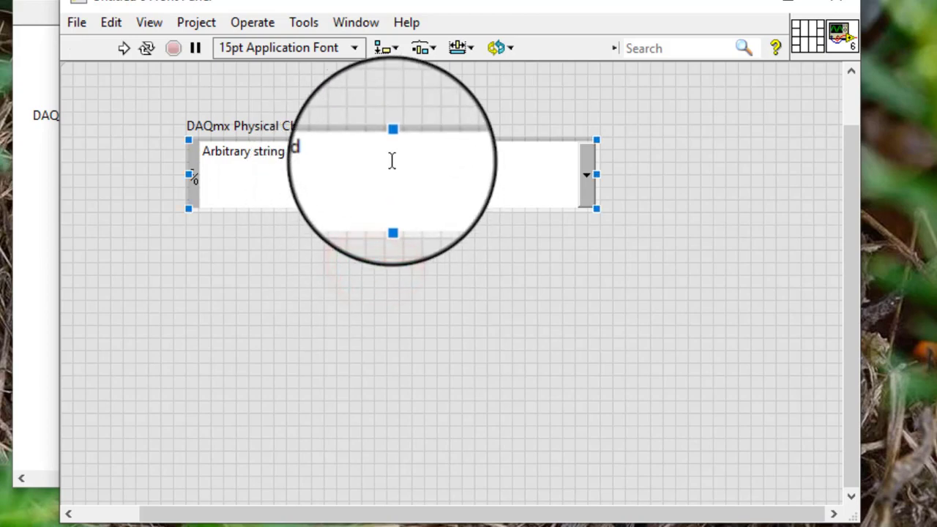
Step: Recheck I/O Name Filtering: undefined and multiple names allowed, I/O type Analog Input
right_click(391, 159)
left_click(462, 447)
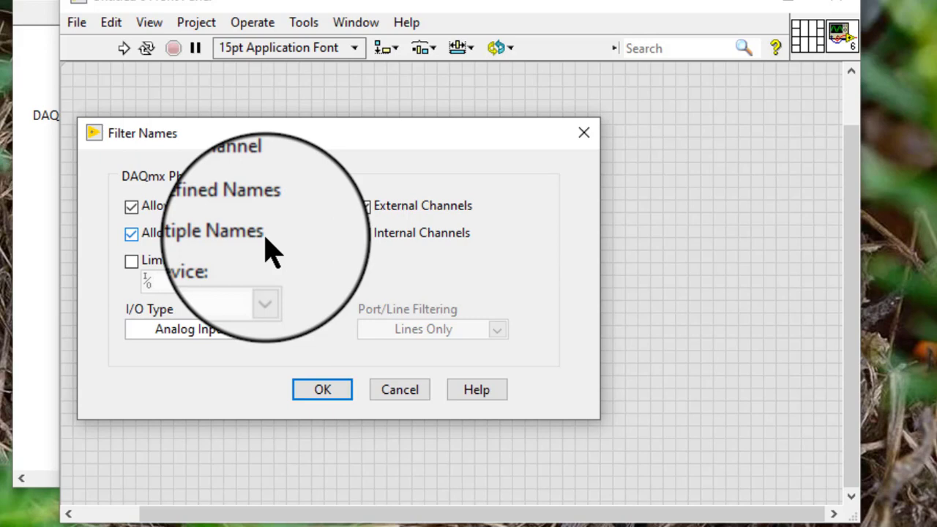
left_click(327, 390)
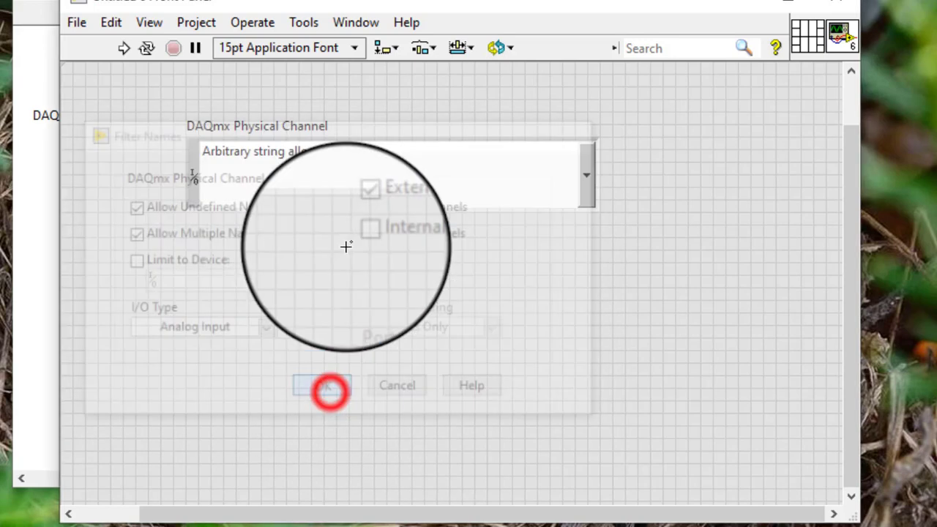
Step: Browse the channel tree and select the range ai5 through ai10, giving NI-9213/ai5:10
right_click(353, 170)
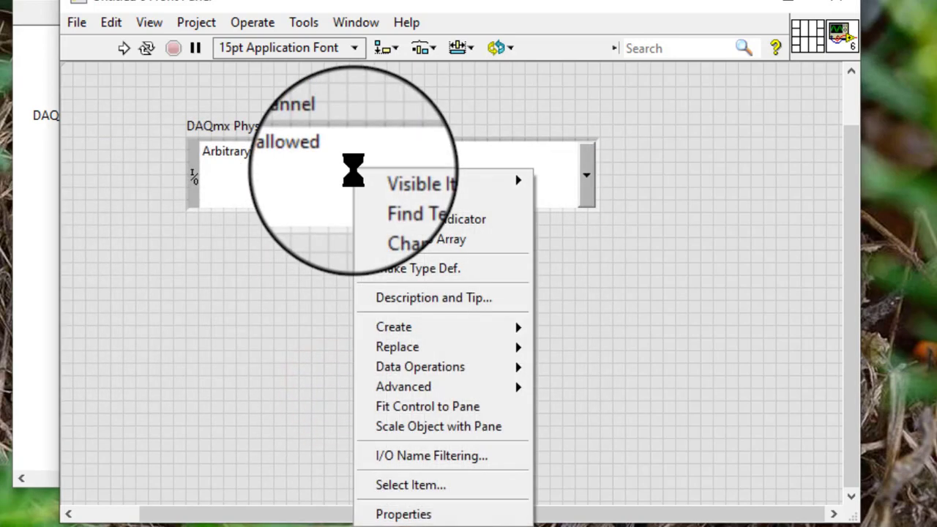
left_click(595, 183)
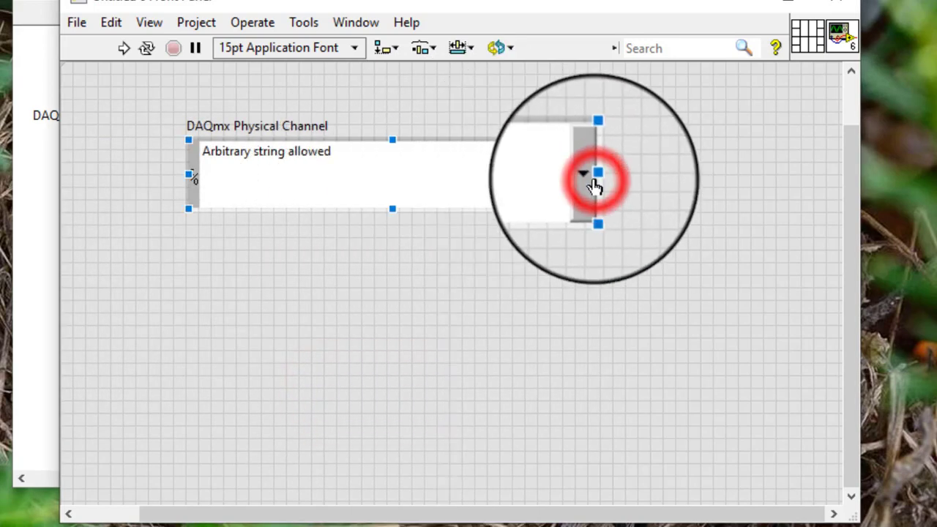
left_click(405, 221)
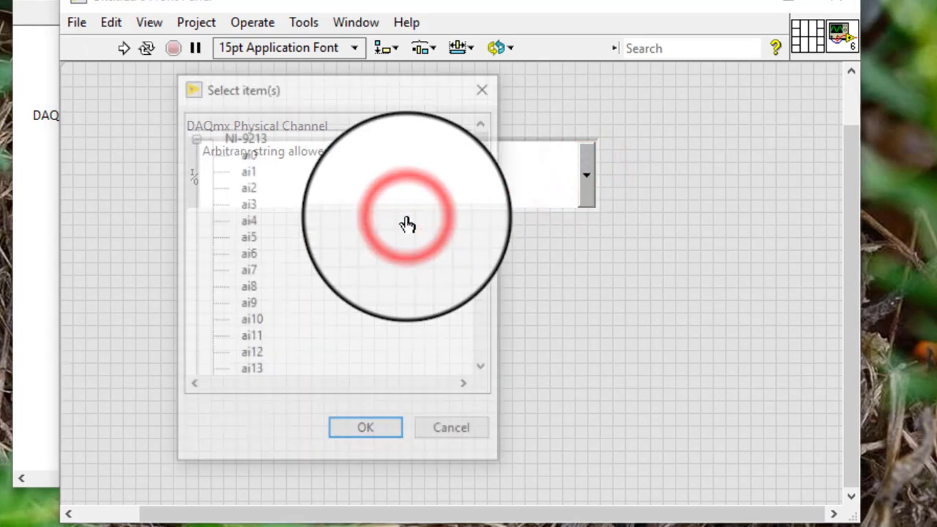
left_click(245, 171)
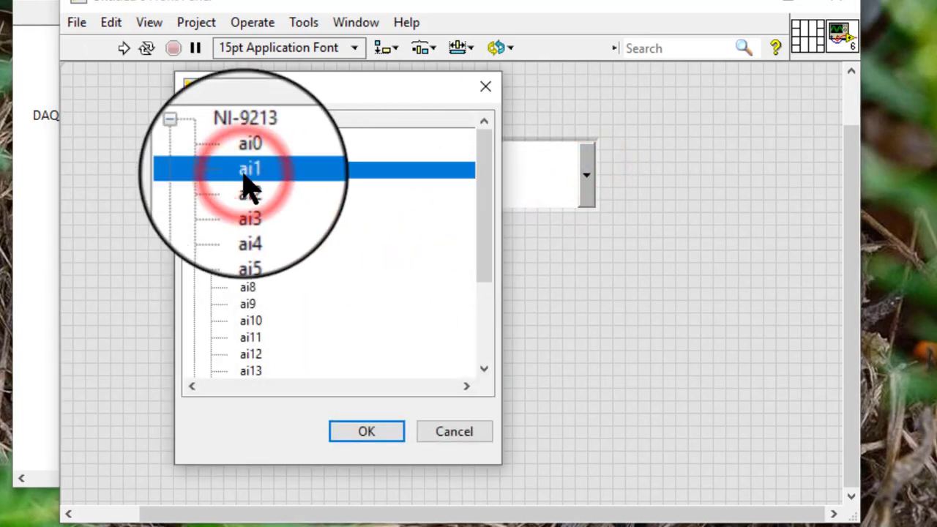
left_click(246, 187, "shift")
left_click(242, 236, "ctrl")
left_click(245, 321, "shift")
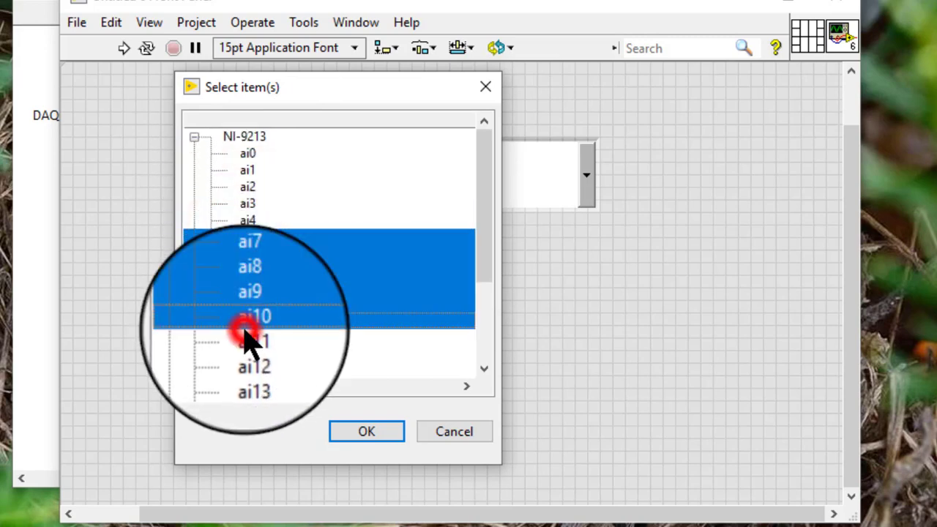
left_click(350, 432)
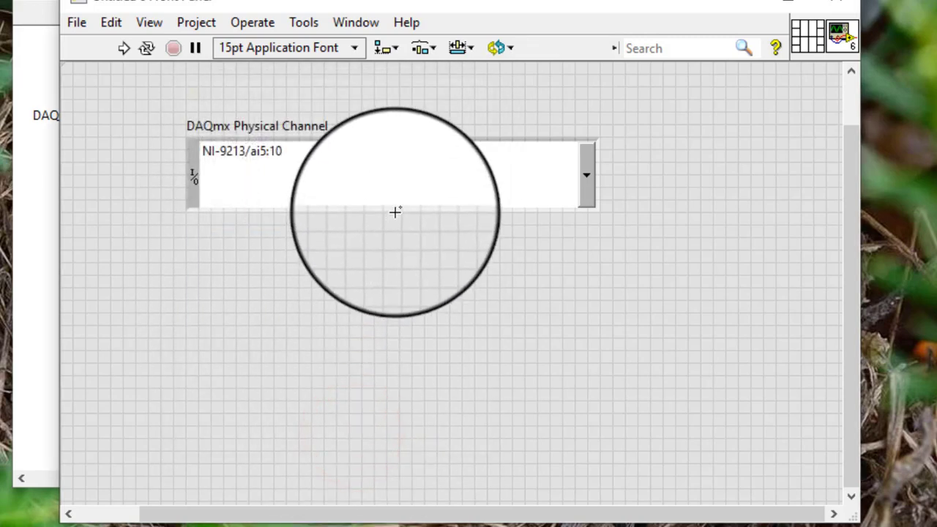
right_click(397, 153)
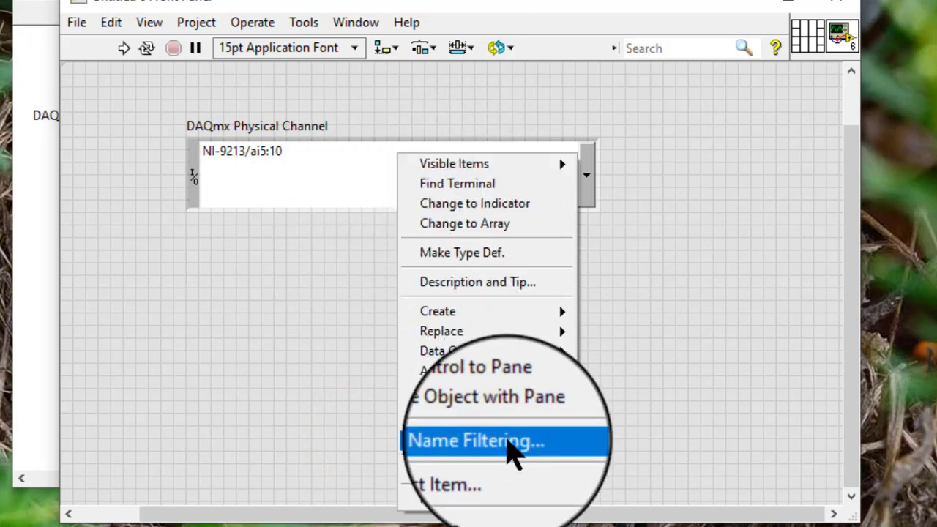
Step: Turn on Limit to Device and browse the device list to select SimDev1
left_click(507, 444)
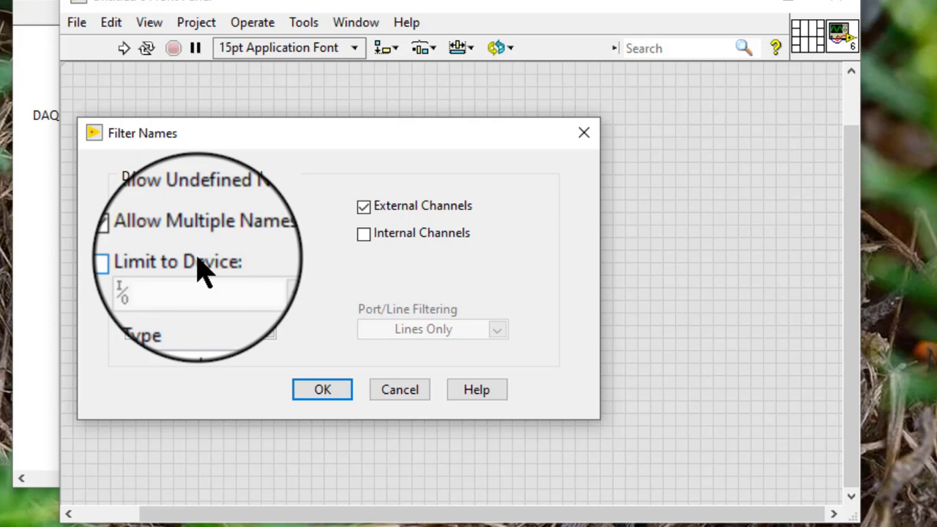
left_click(196, 260)
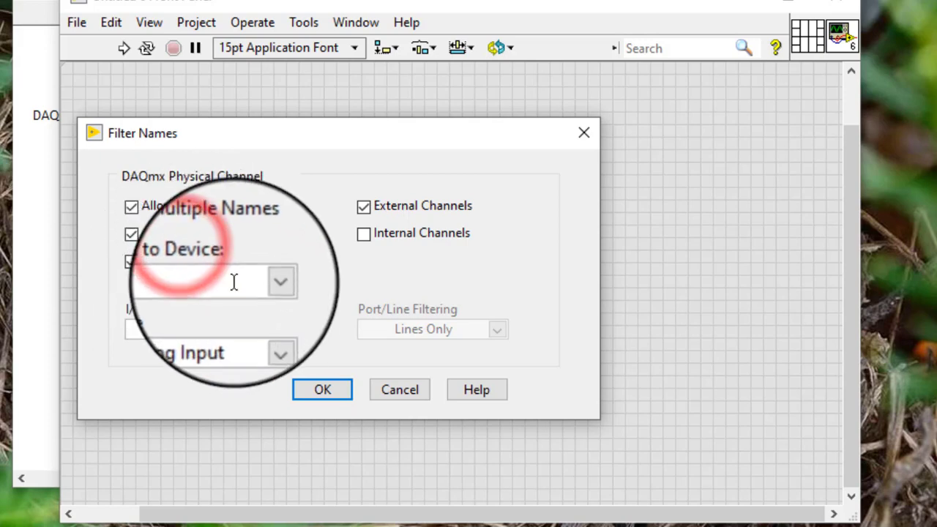
left_click(265, 285)
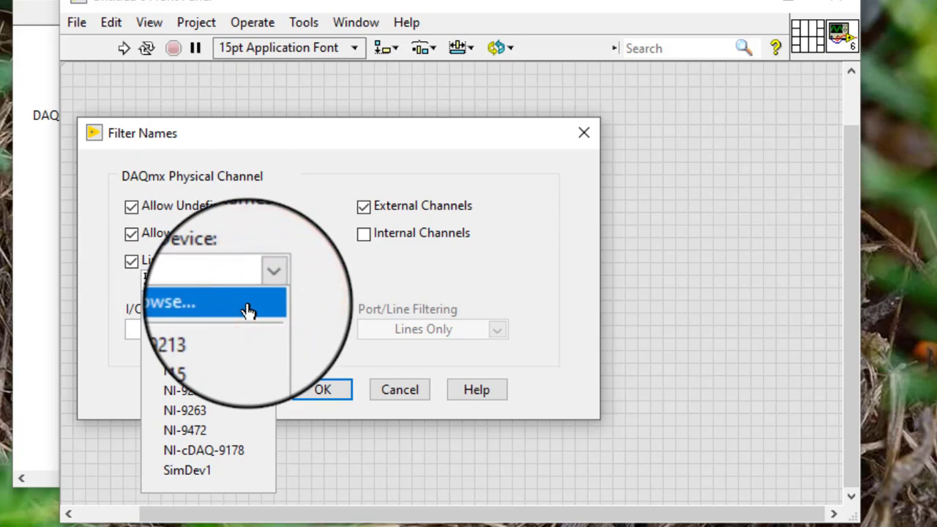
left_click(248, 310)
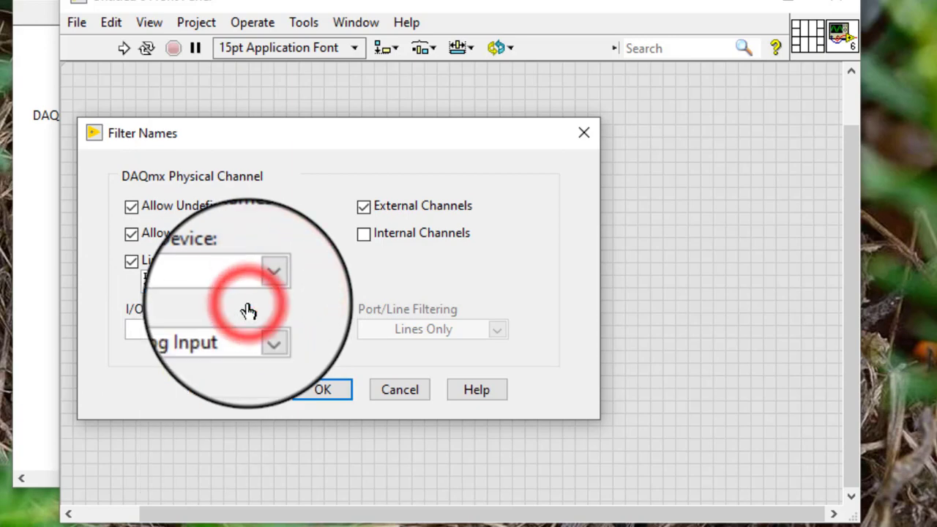
left_click(249, 224)
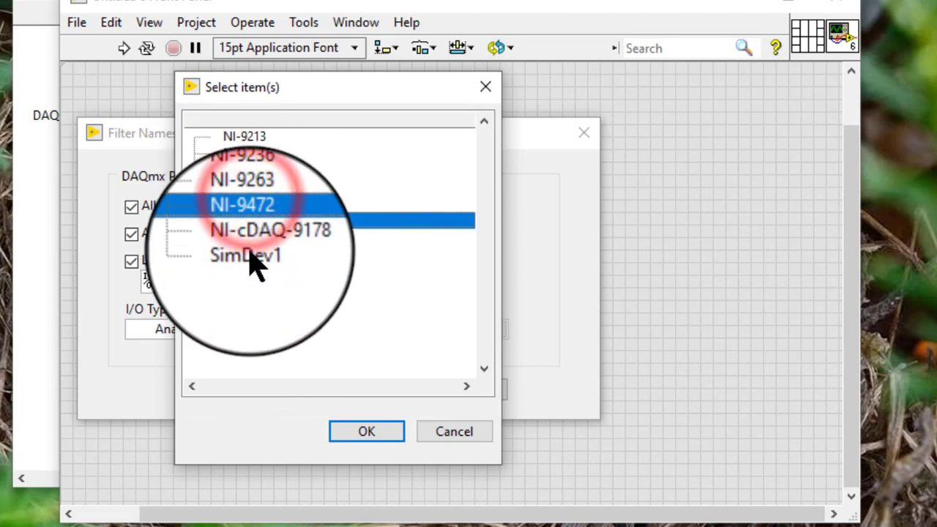
left_click(250, 254)
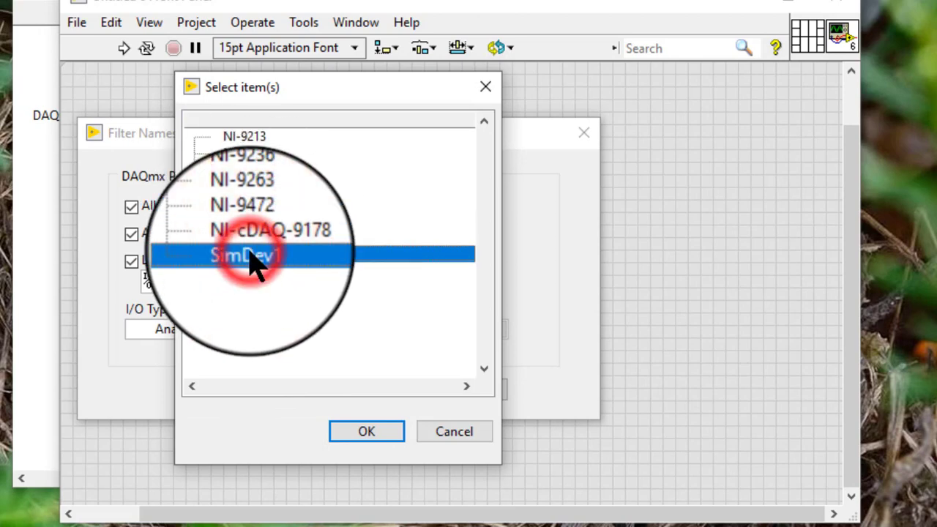
left_click(249, 238)
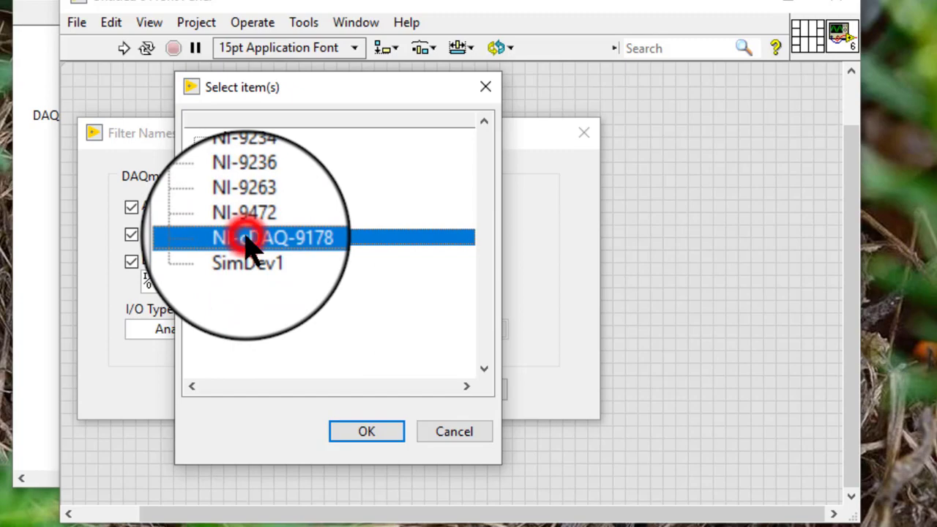
left_click(249, 254)
Step: Confirm SimDev1, apply the filter, and check the filtered channel list
left_click(359, 432)
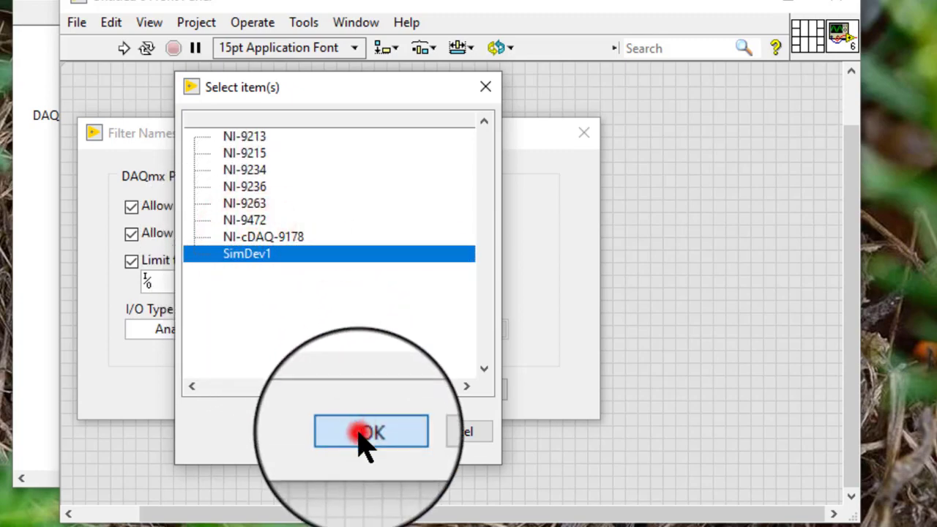
left_click(342, 397)
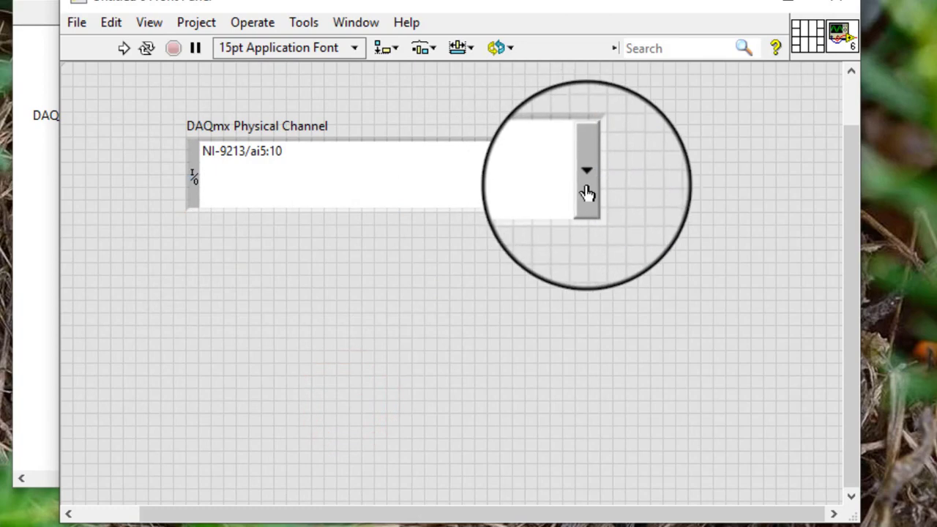
left_click(587, 191)
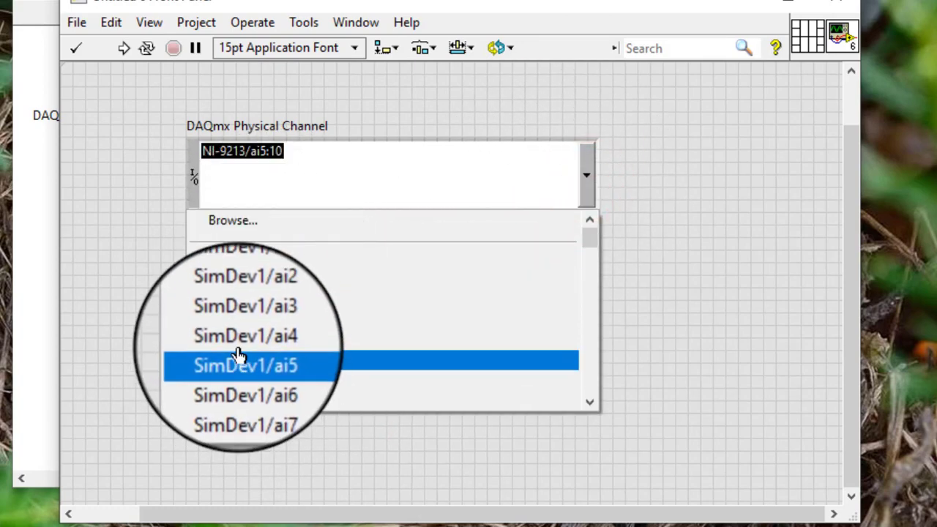
Step: Switch the I/O type filter to Counter Output and confirm the list offers SimDev1/ctr0, ctr1, freqout
left_click(677, 207)
right_click(421, 170)
left_click(523, 459)
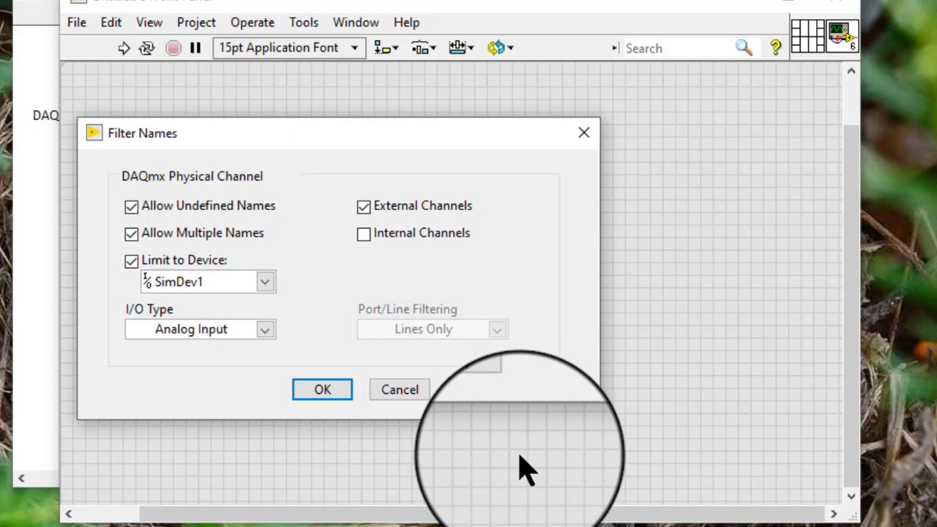
left_click(265, 331)
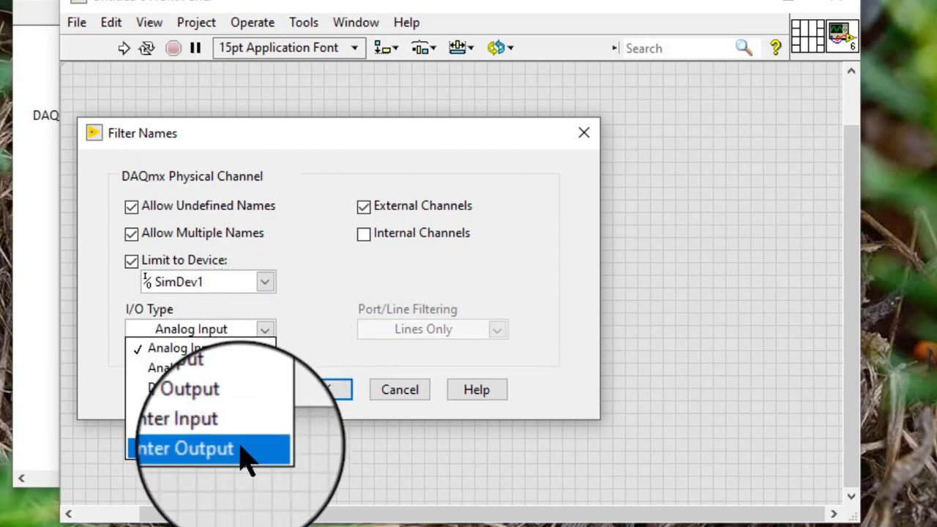
left_click(244, 451)
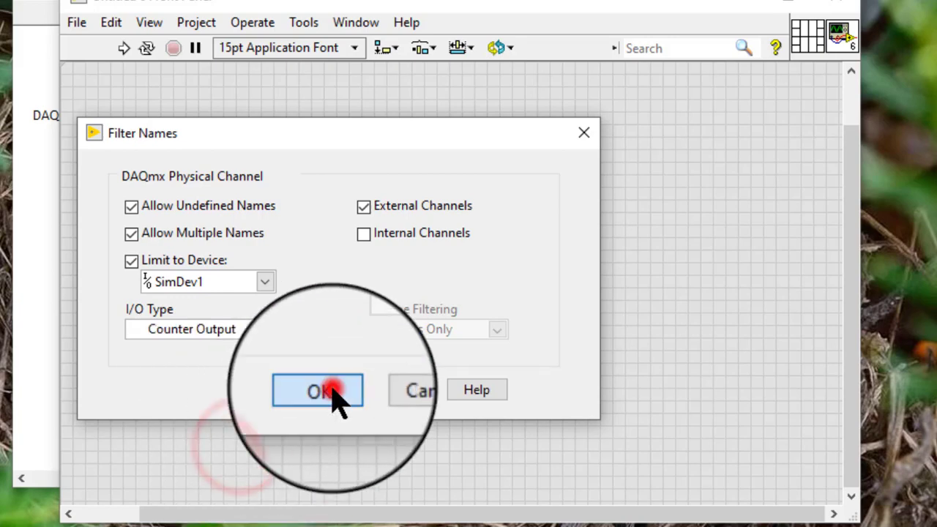
left_click(333, 388)
left_click(585, 176)
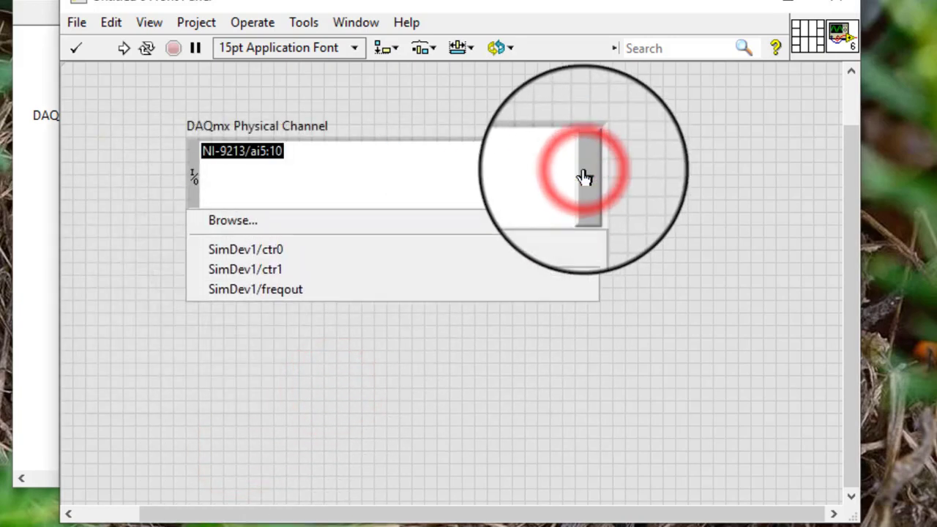
left_click(496, 337)
Step: Set the I/O type filter to Digital Input with Lines and Ports port/line filtering
right_click(437, 188)
left_click(483, 473)
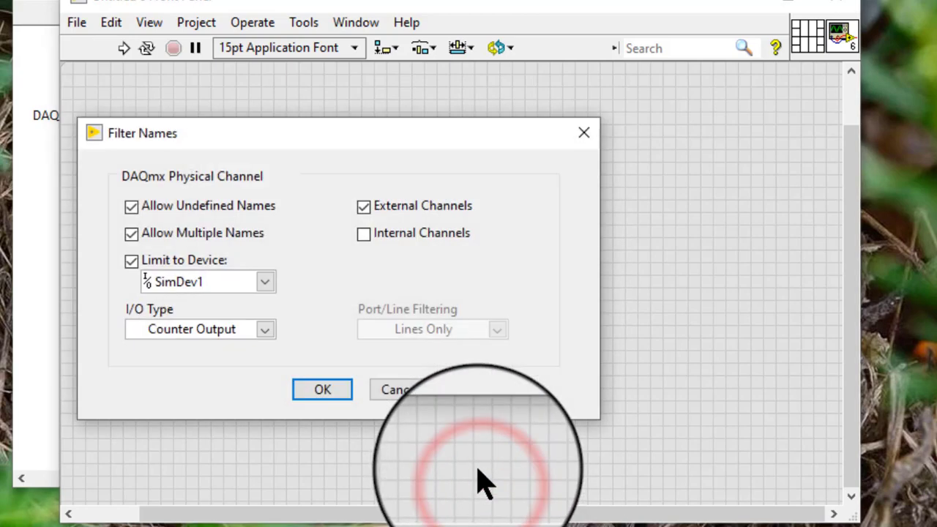
left_click(265, 331)
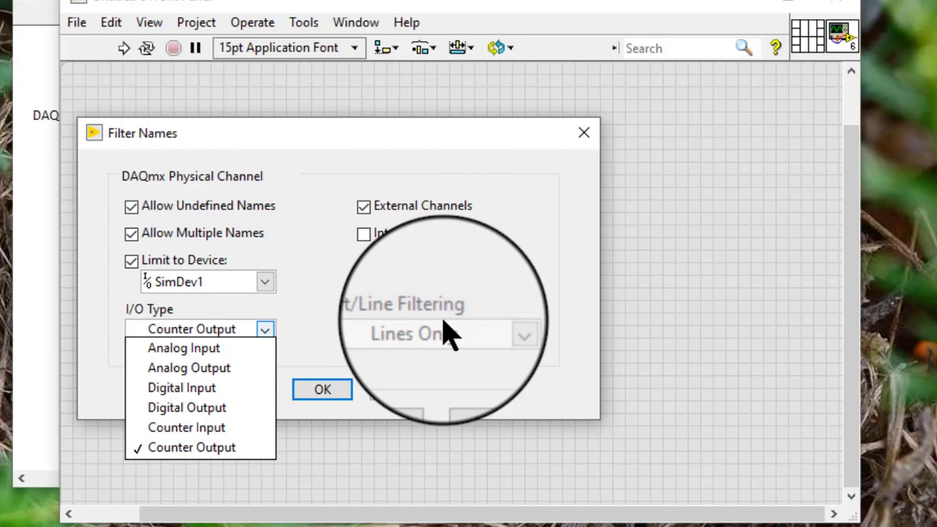
left_click(233, 398)
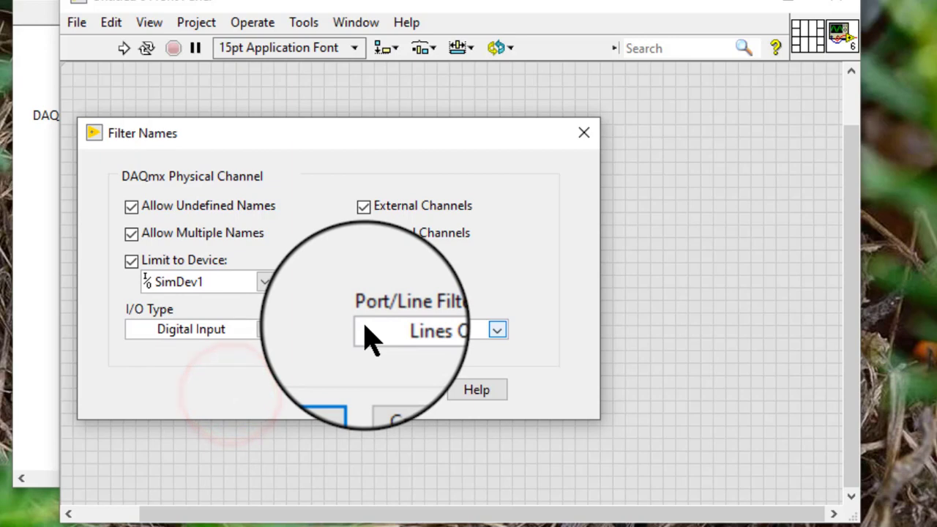
left_click(504, 333)
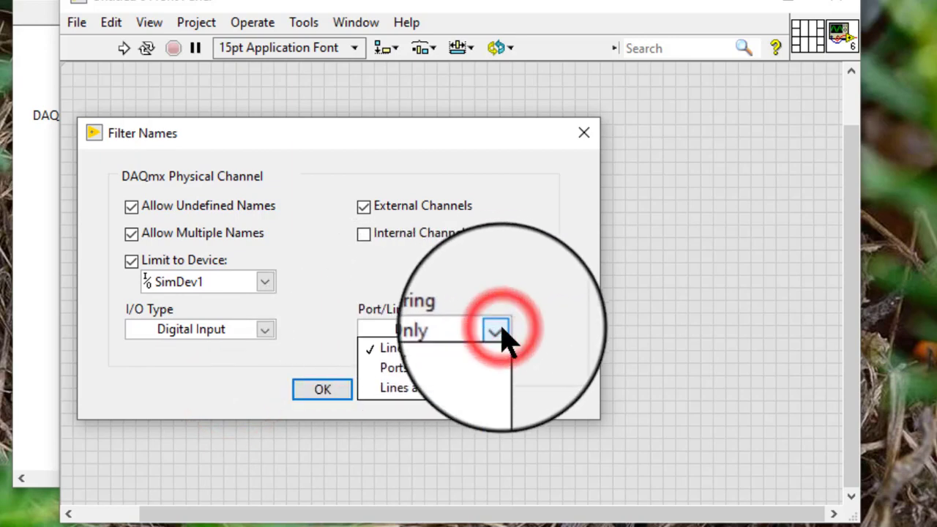
left_click(479, 388)
left_click(323, 389)
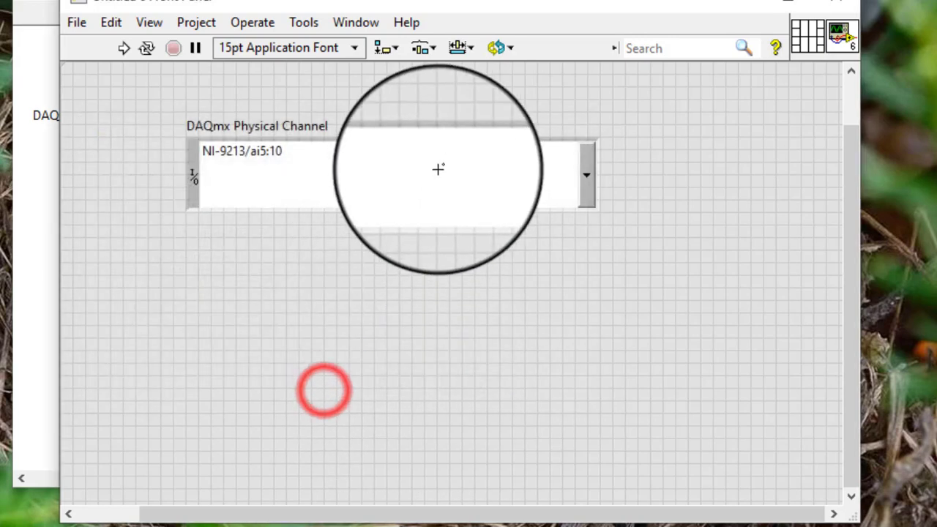
Step: Review the digital channel list, then turn off External Channels in I/O Name Filtering
left_click(591, 173)
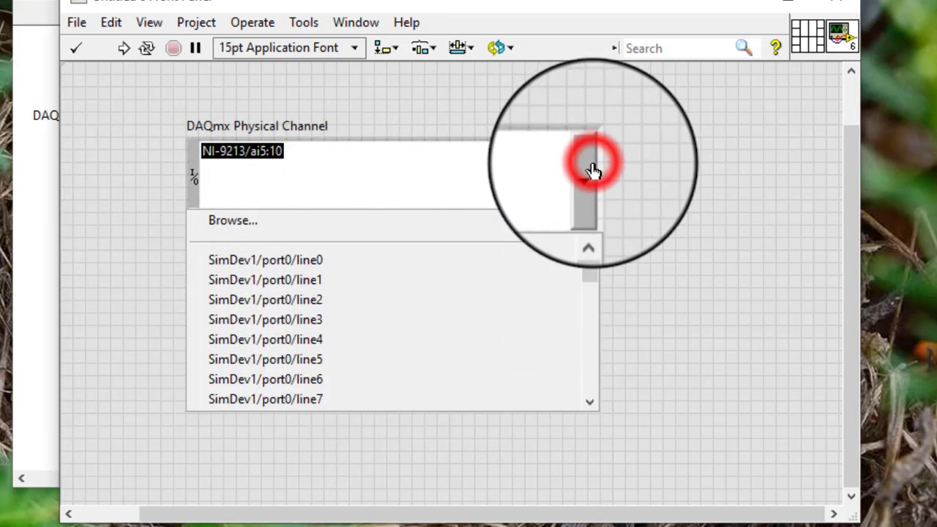
right_click(473, 174)
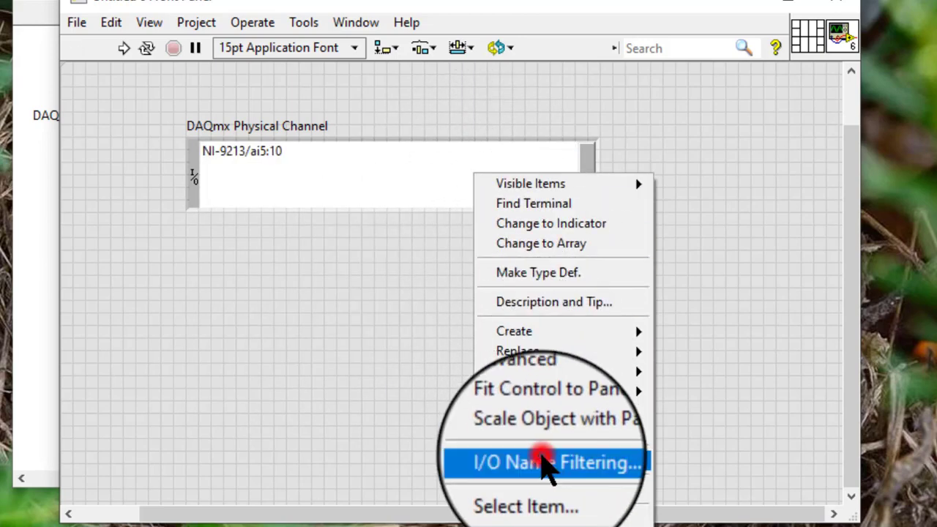
left_click(542, 459)
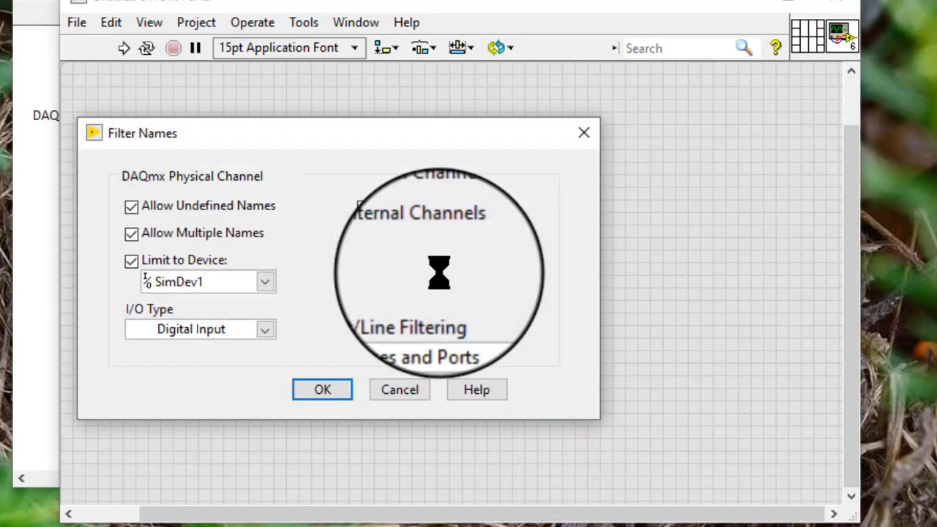
left_click(404, 207)
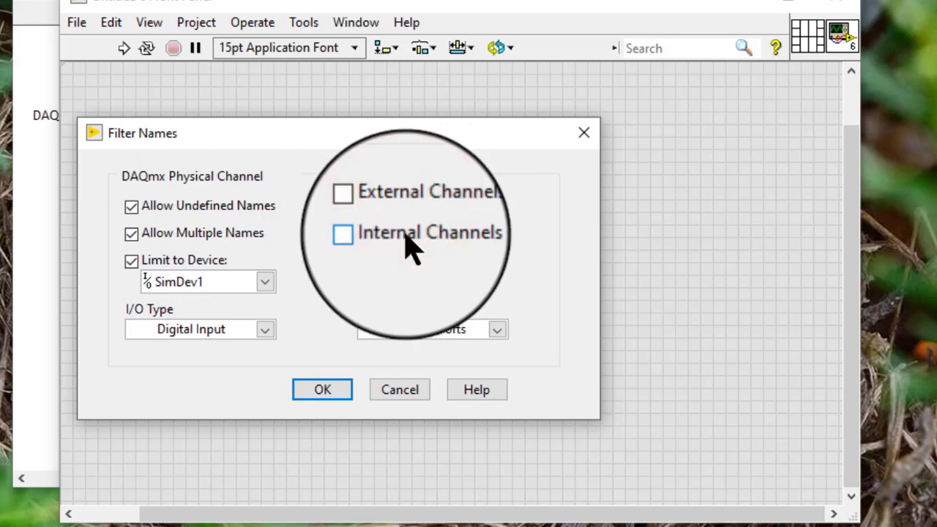